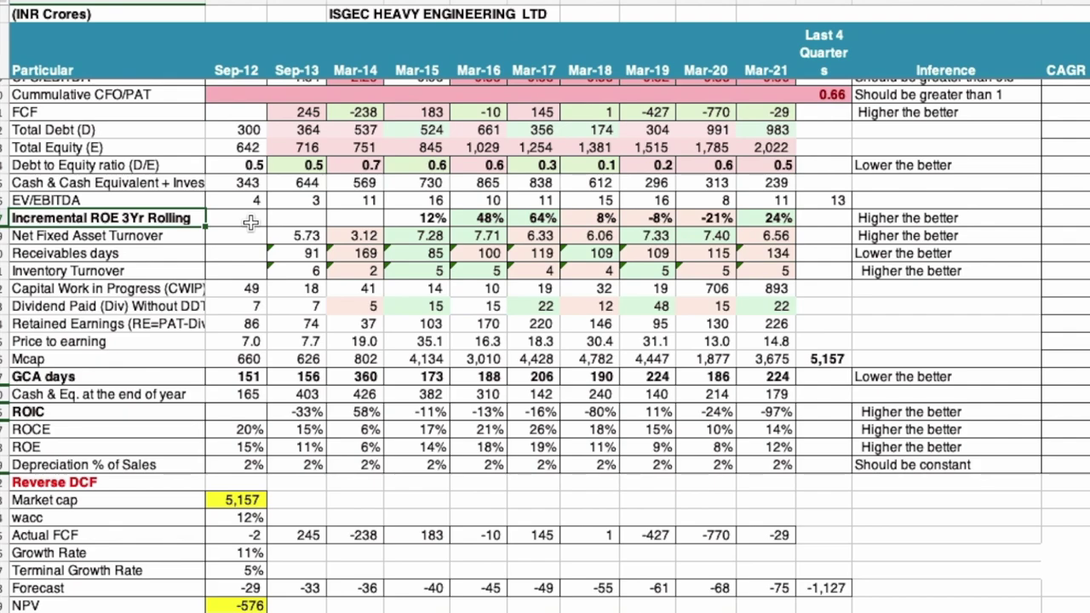
Step: Inspect the Incremental ROE 3Yr Rolling formulas for Mar-15 and Mar-19, plus the row's average
left_click(423, 219)
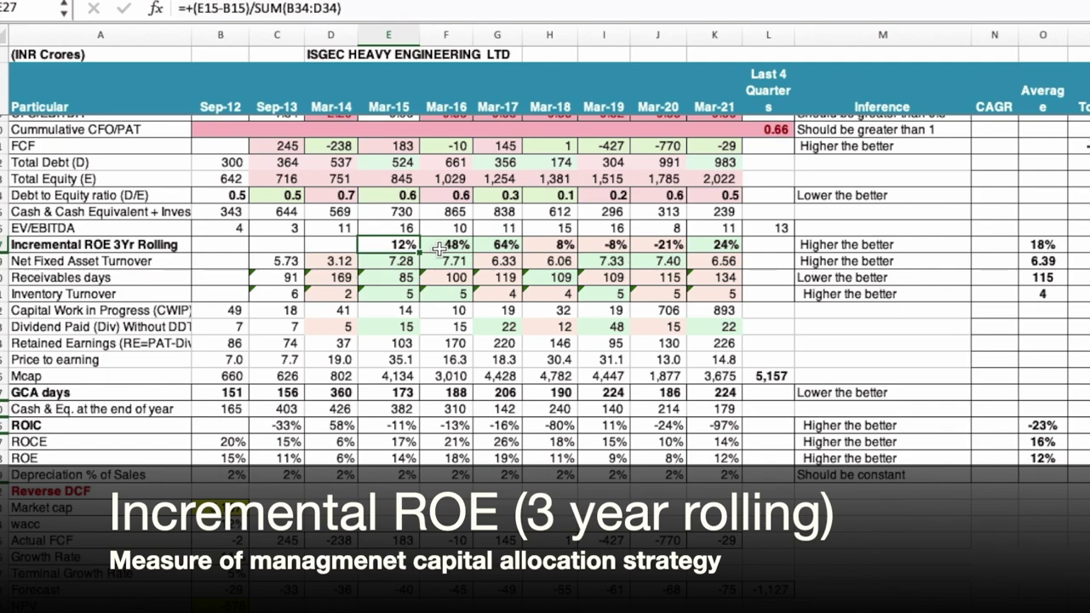
left_click(592, 245)
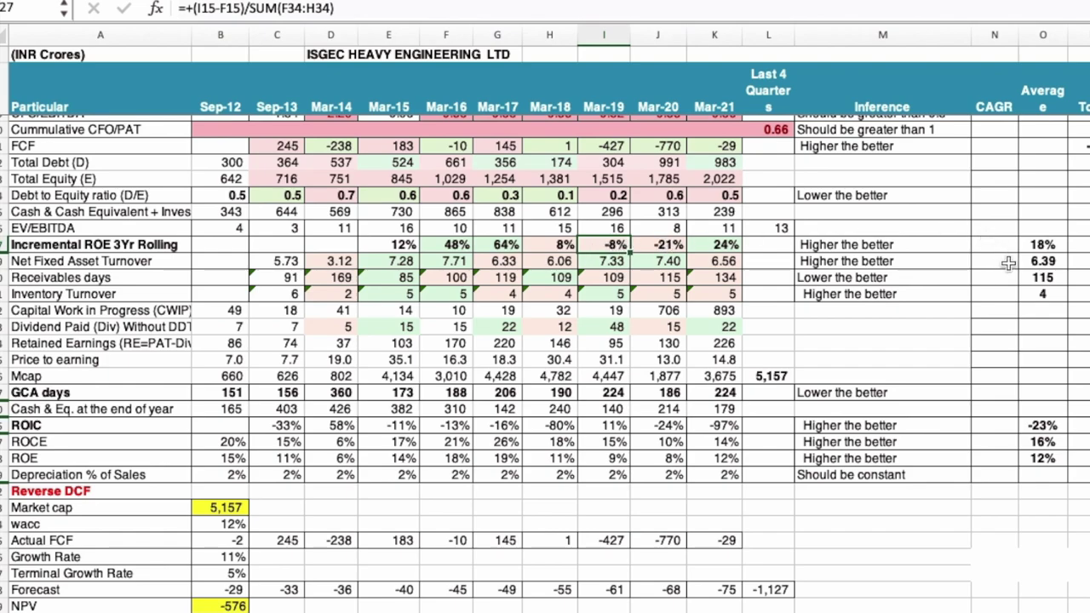
left_click(1042, 245)
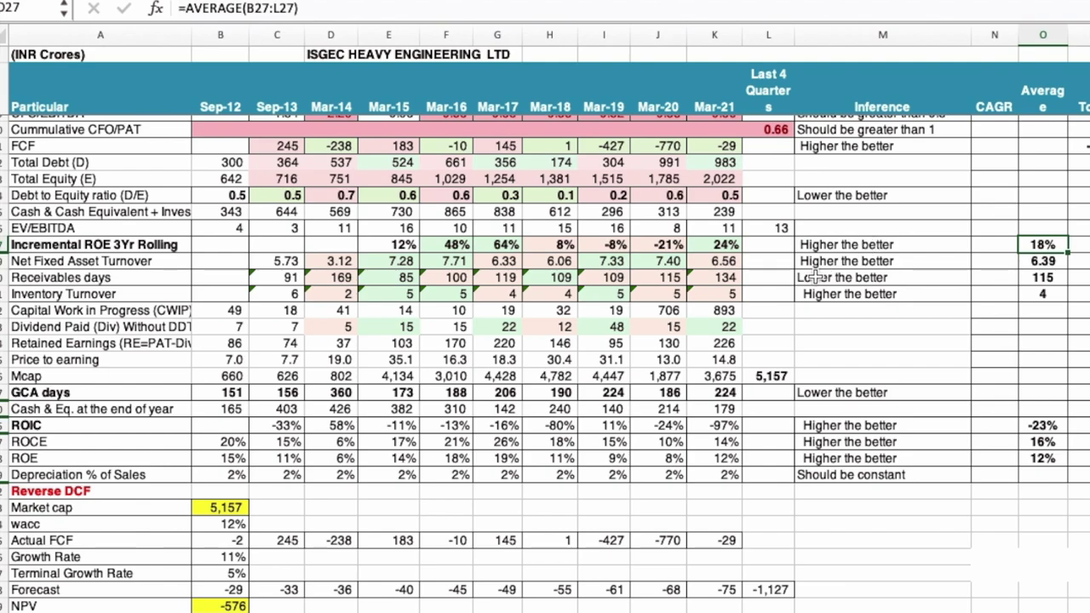
Step: Review the Net Fixed Asset Turnover average and Mar-21 cell, and compare Receivables days for Mar-18 and Mar-21
left_click(1042, 262)
left_click(716, 260)
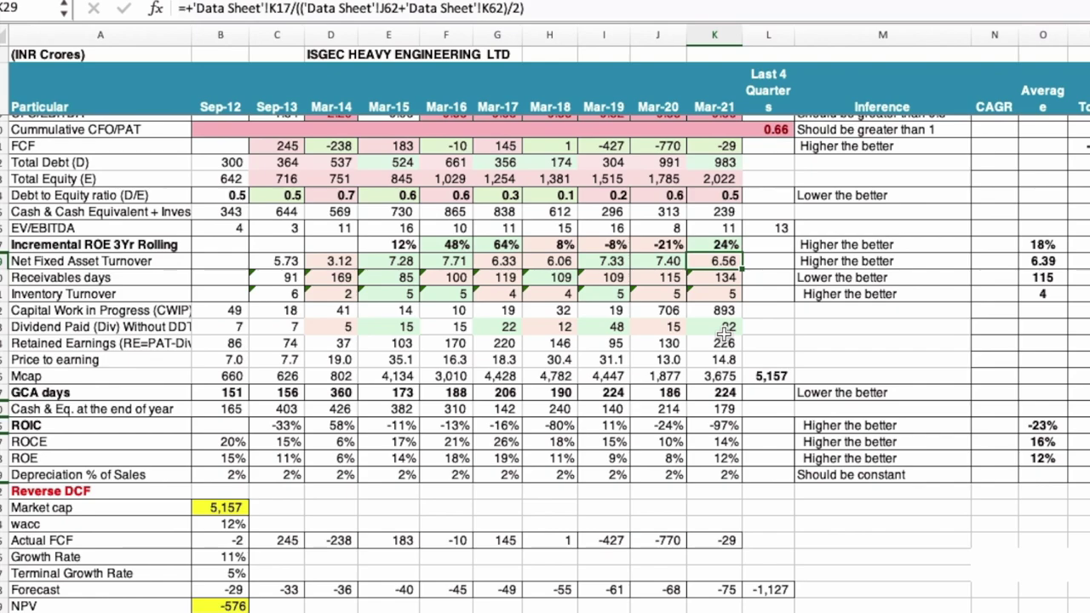
left_click(712, 277)
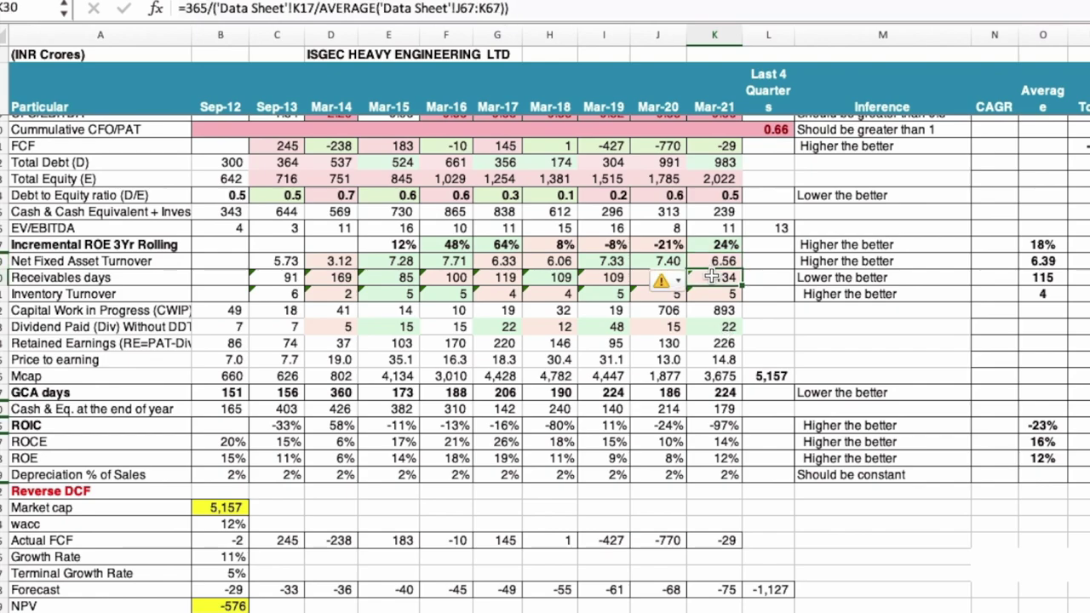
left_click(554, 277)
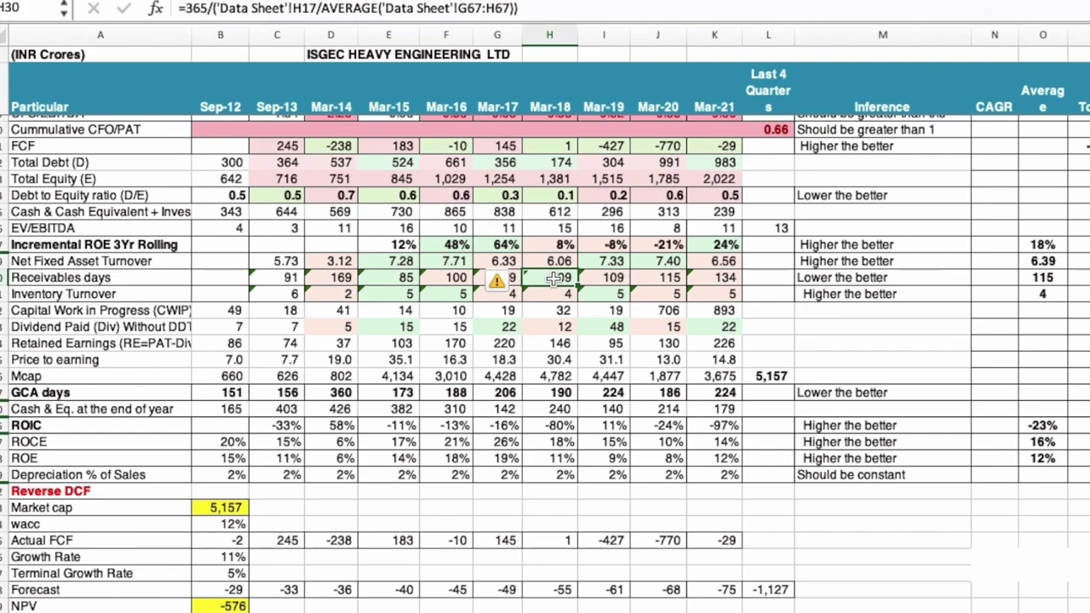
left_click(721, 280)
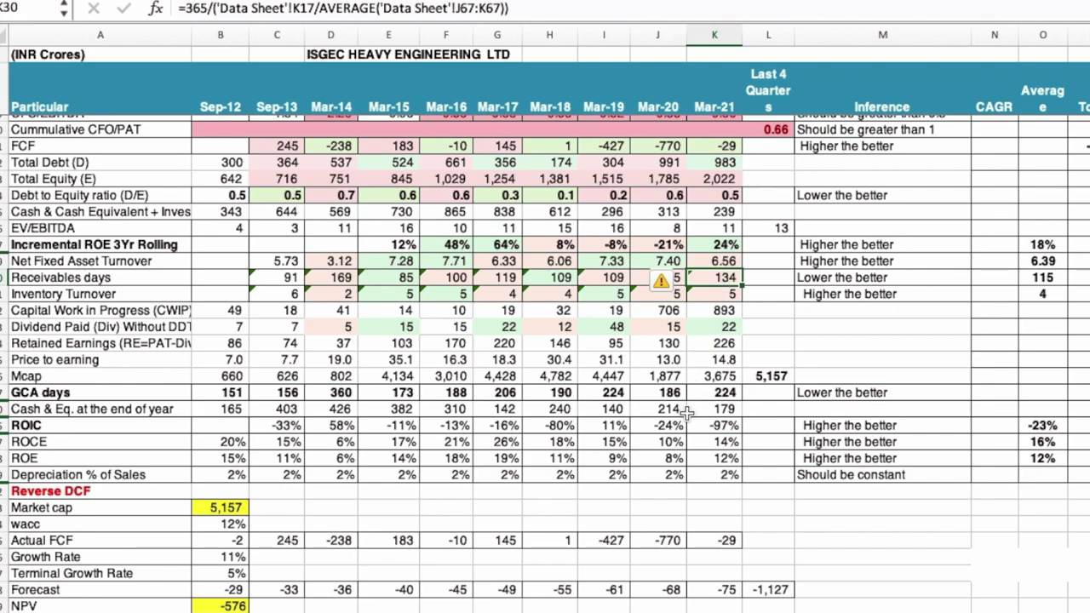
Step: Review ROIC for Mar-21, Mar-20 and Mar-16, and check the ROCE and ROE averages
scroll(686, 413, "down", 5)
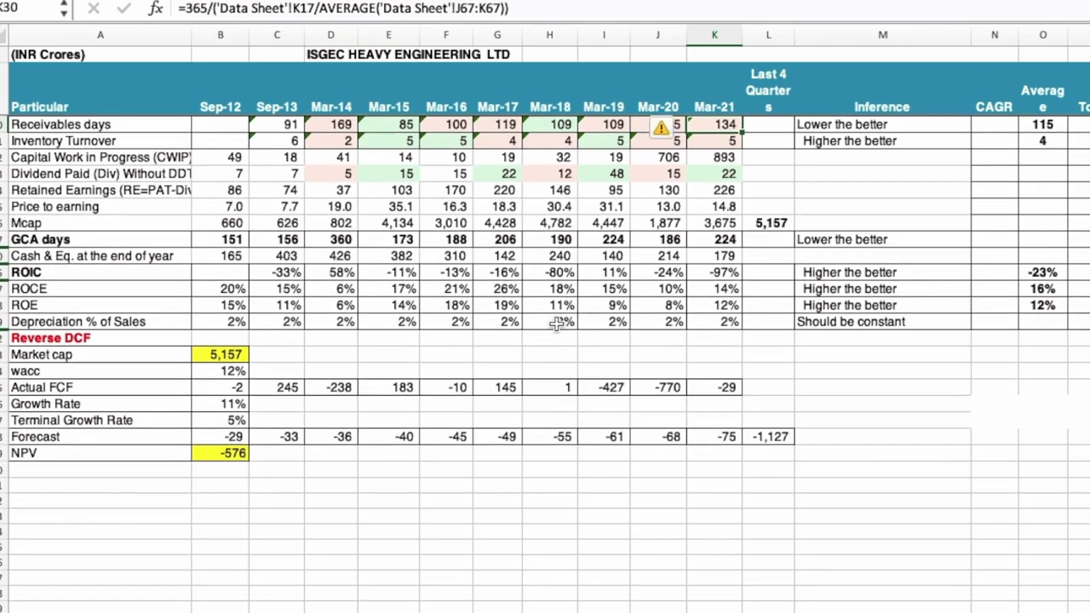
left_click(712, 272)
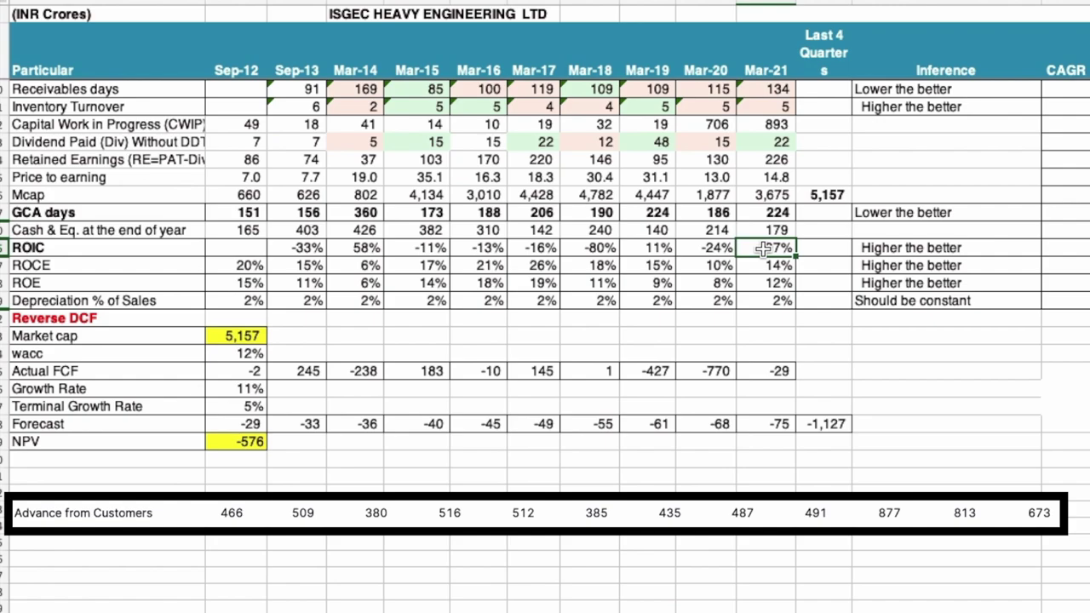
left_click(702, 247)
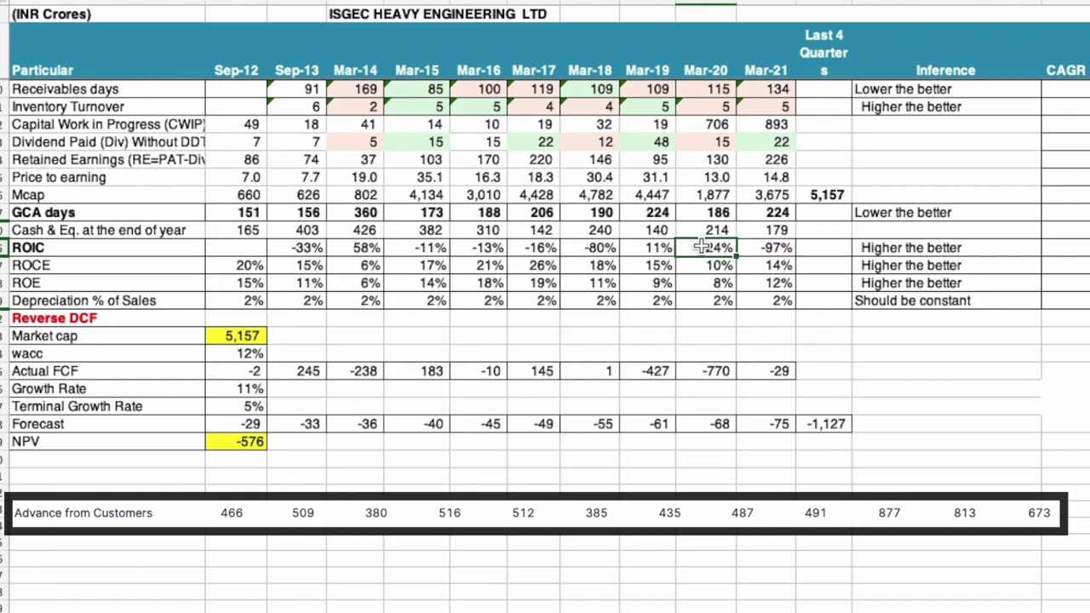
left_click(463, 247)
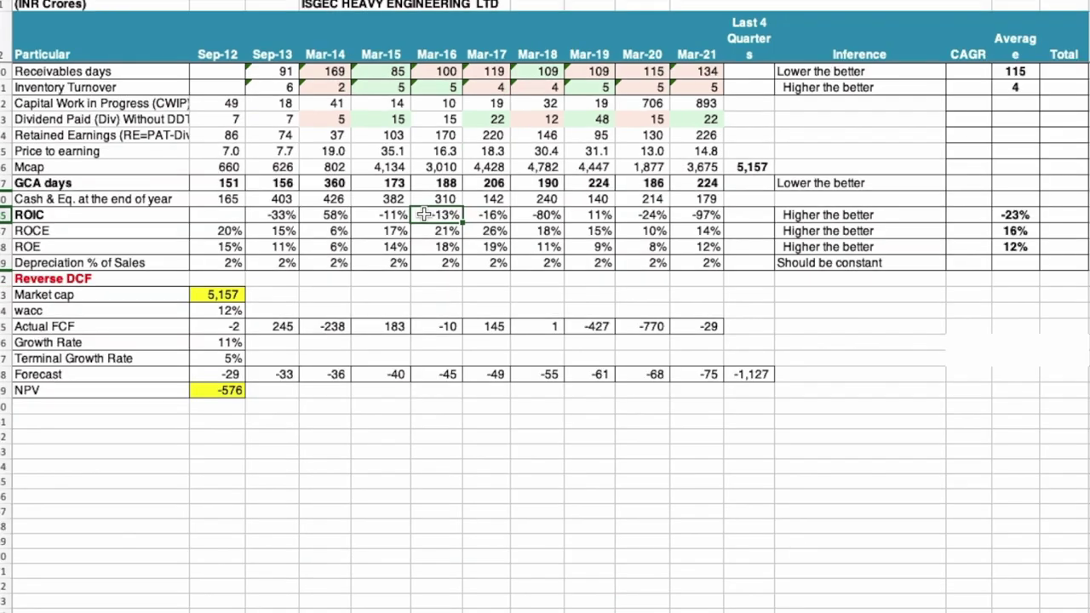
left_click(1019, 230)
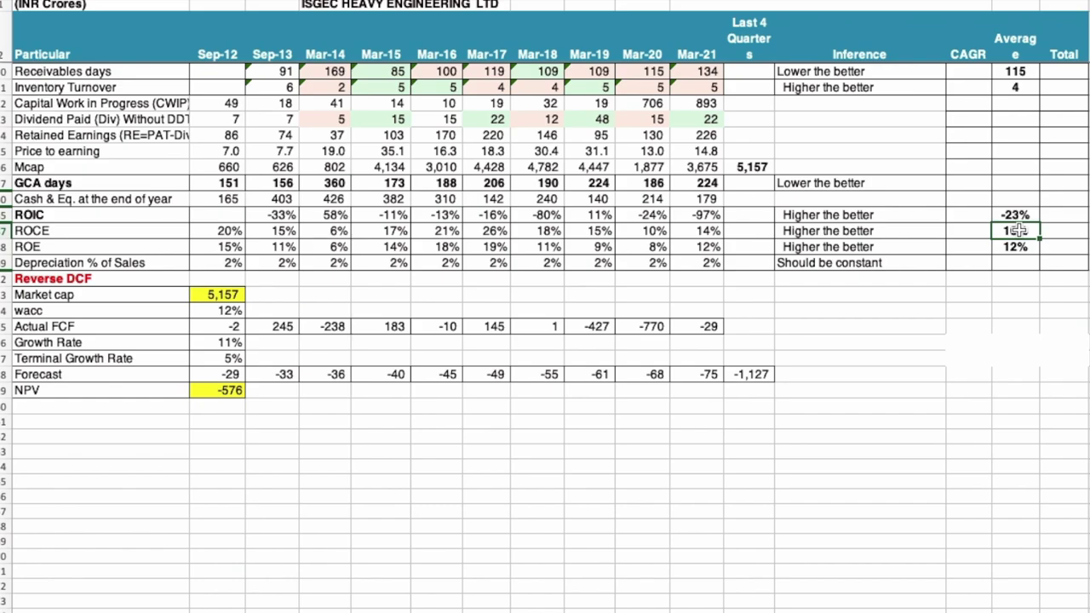
left_click(1013, 247)
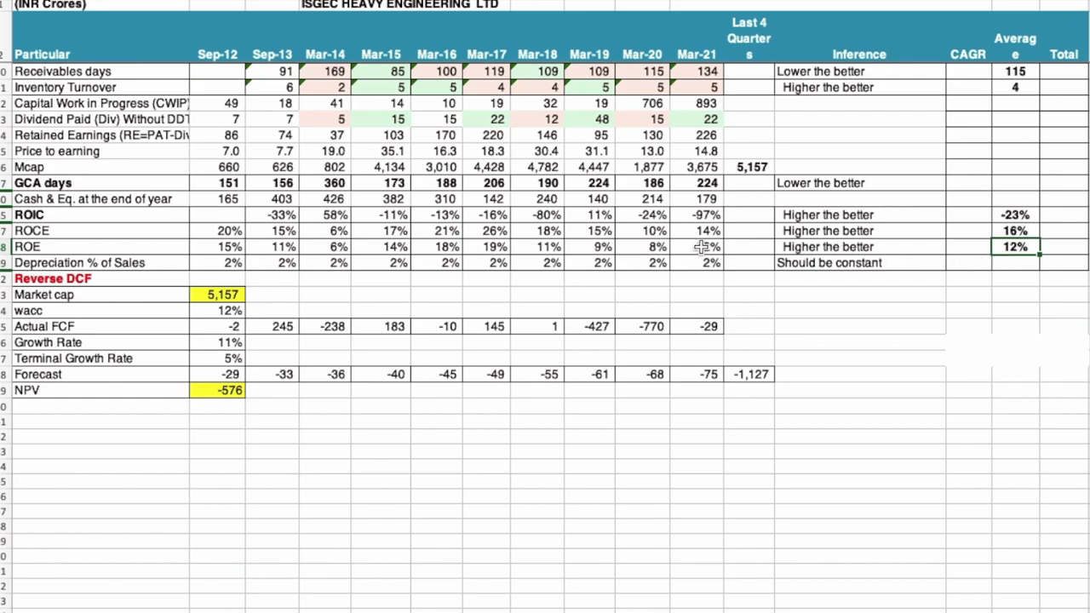
Step: Examine the Growth Trends table beside the main data, ending on the 3Yr PAT Growth
scroll(700, 247, "up", 2)
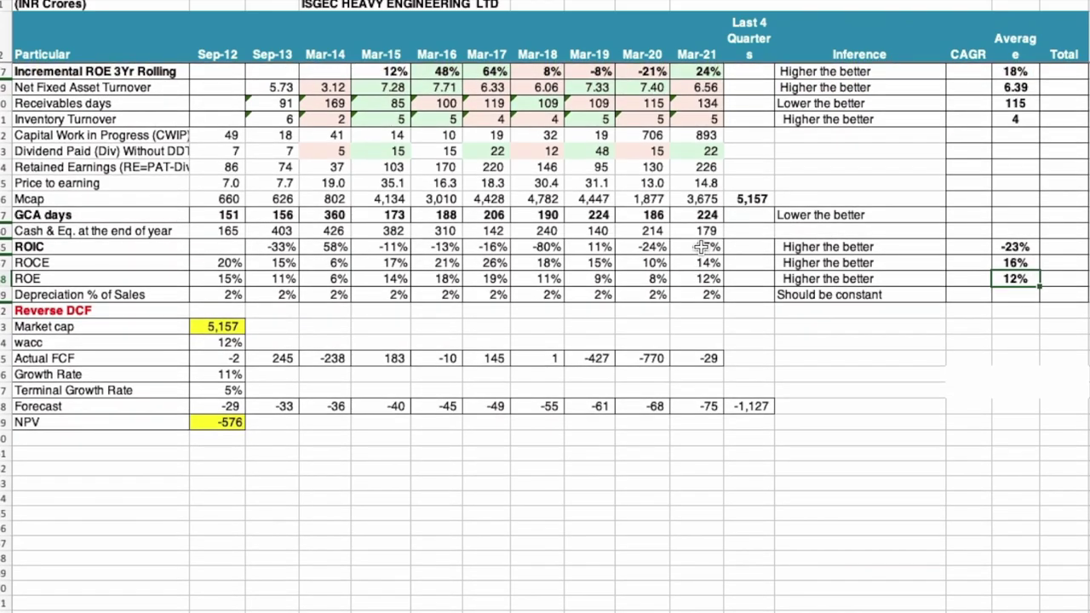
scroll(700, 247, "up", 4)
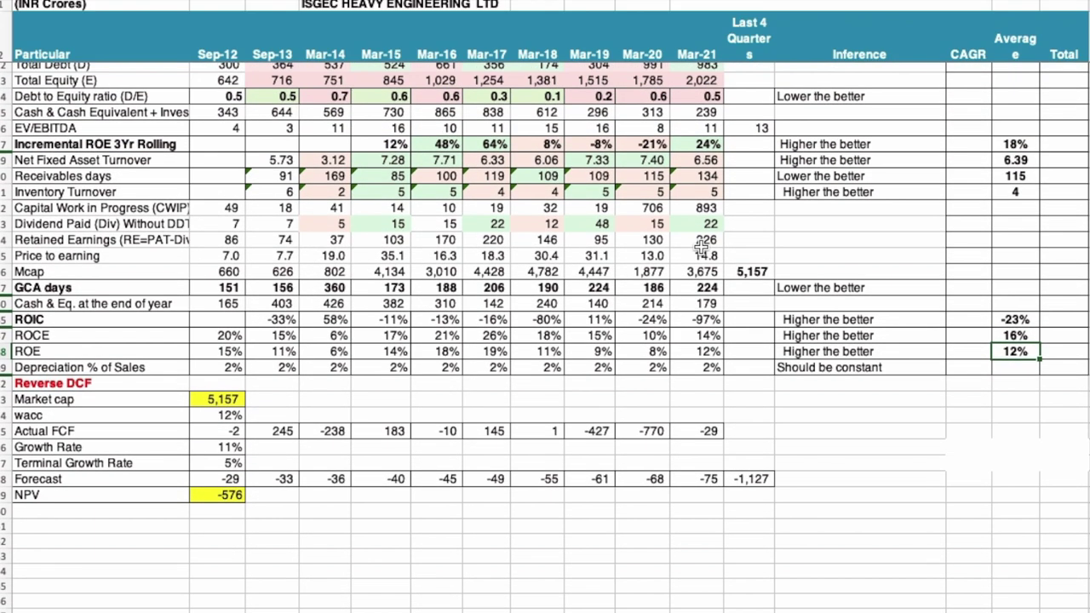
scroll(700, 247, "up", 5)
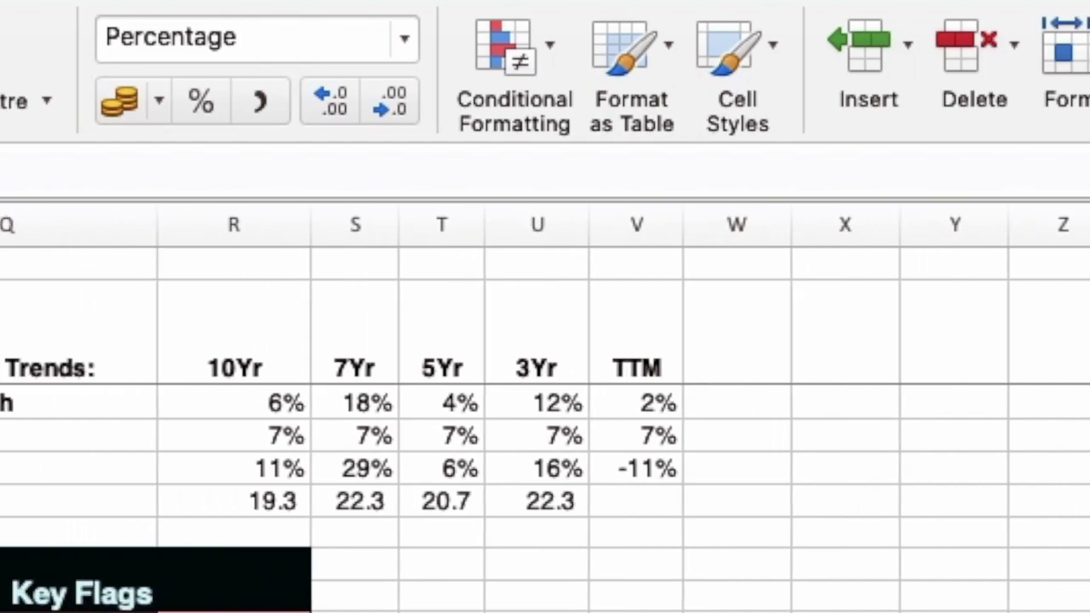
scroll(434, 402, "left", 3)
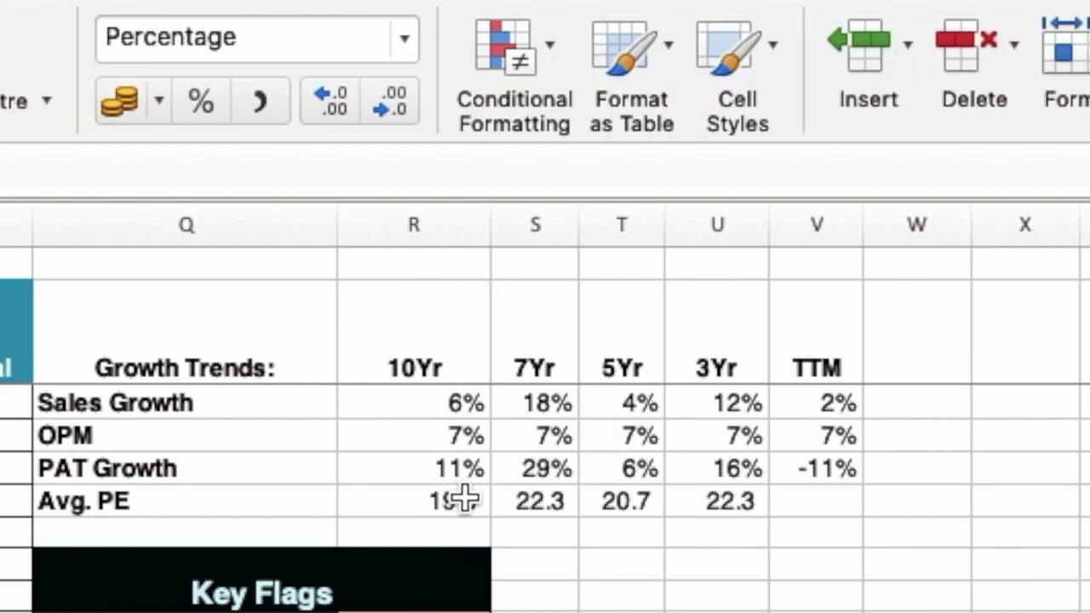
left_click(714, 469)
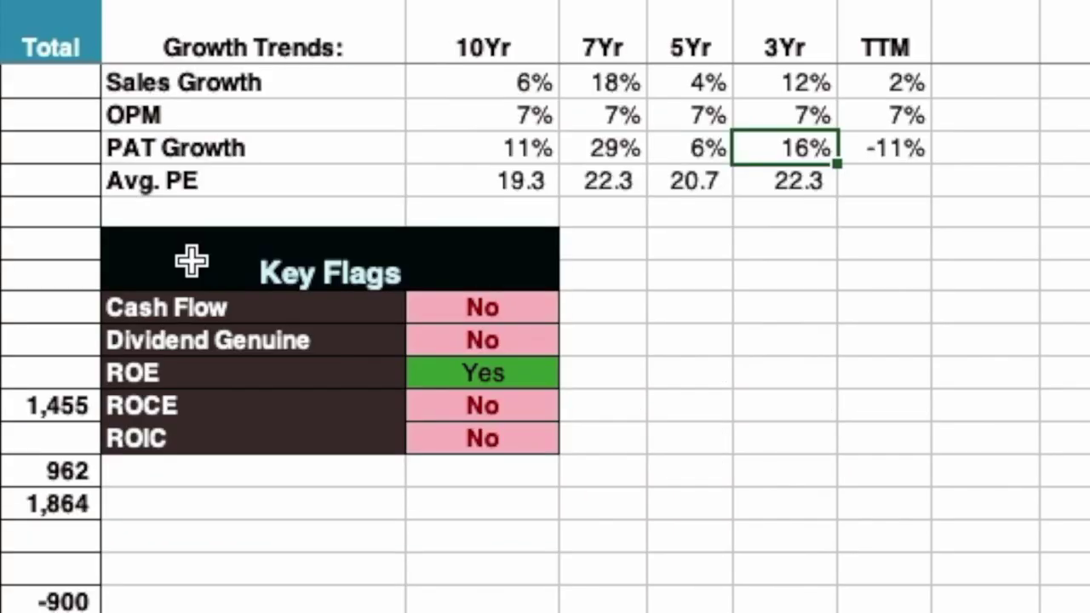
Step: Check the Cash Flow entry under Key Flags against the yearly FCF figures and their total
left_click(162, 305)
left_click(437, 295)
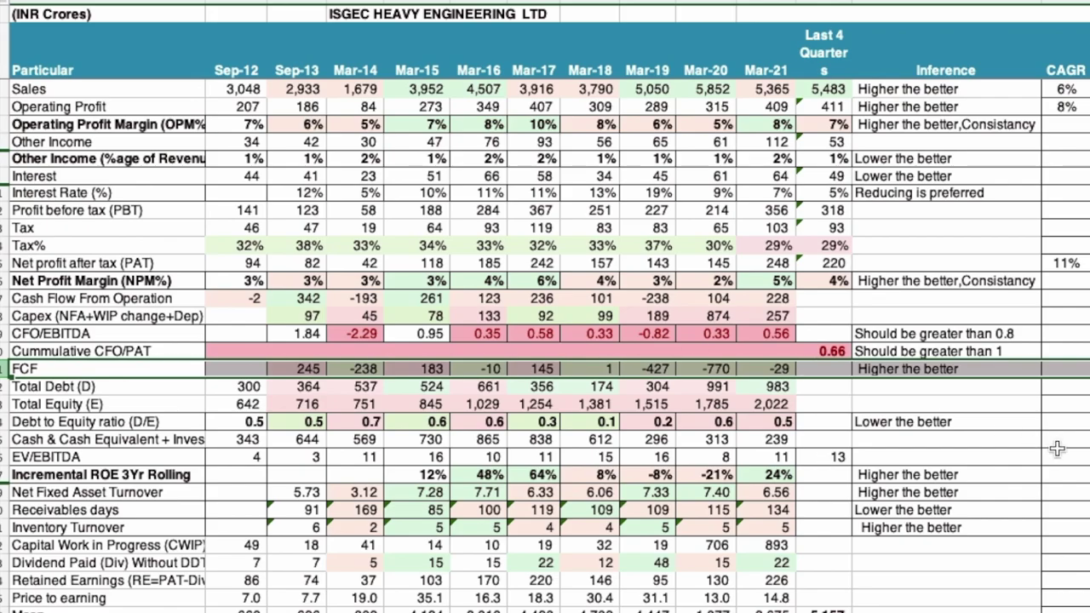
scroll(909, 438, "right", 2)
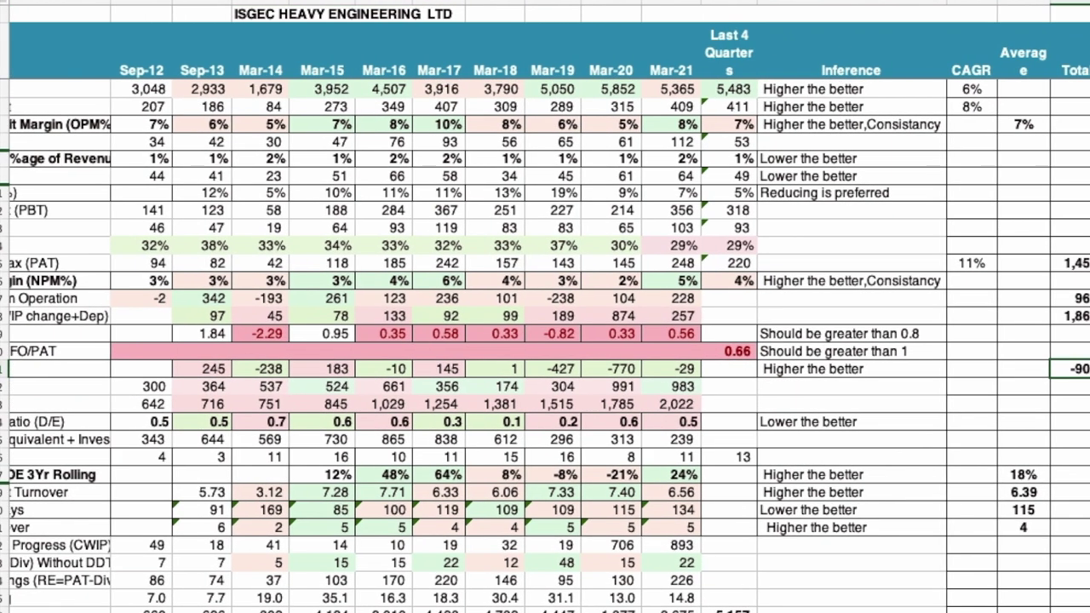
scroll(831, 507, "left", 2)
Step: Highlight the Dividend Paid values from Sep-12 to Mar-21 to compare them with the FCF row
scroll(831, 506, "down", 1)
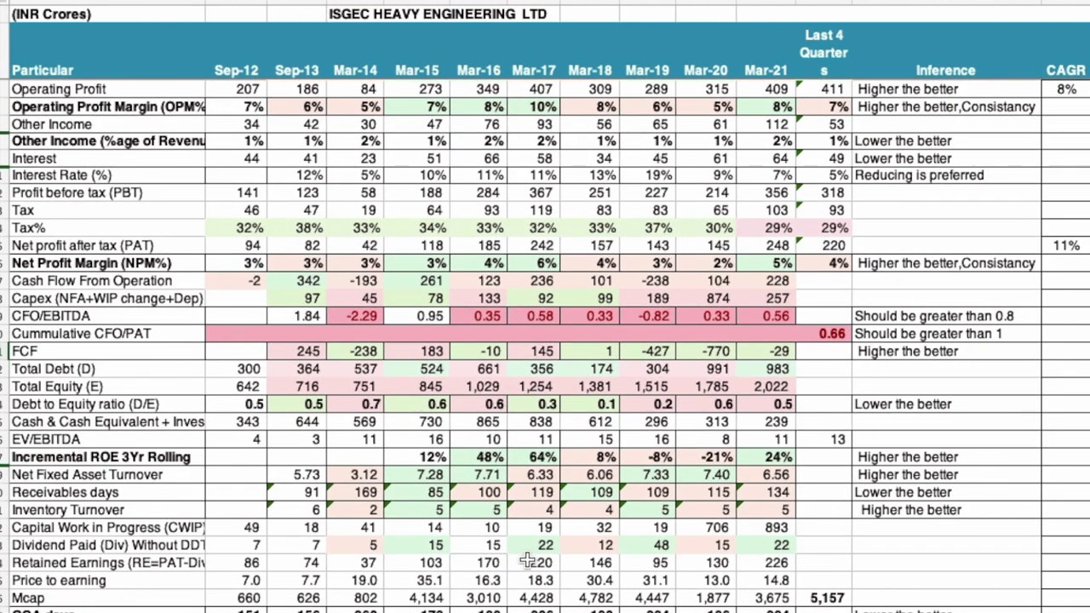
scroll(403, 580, "down", 3)
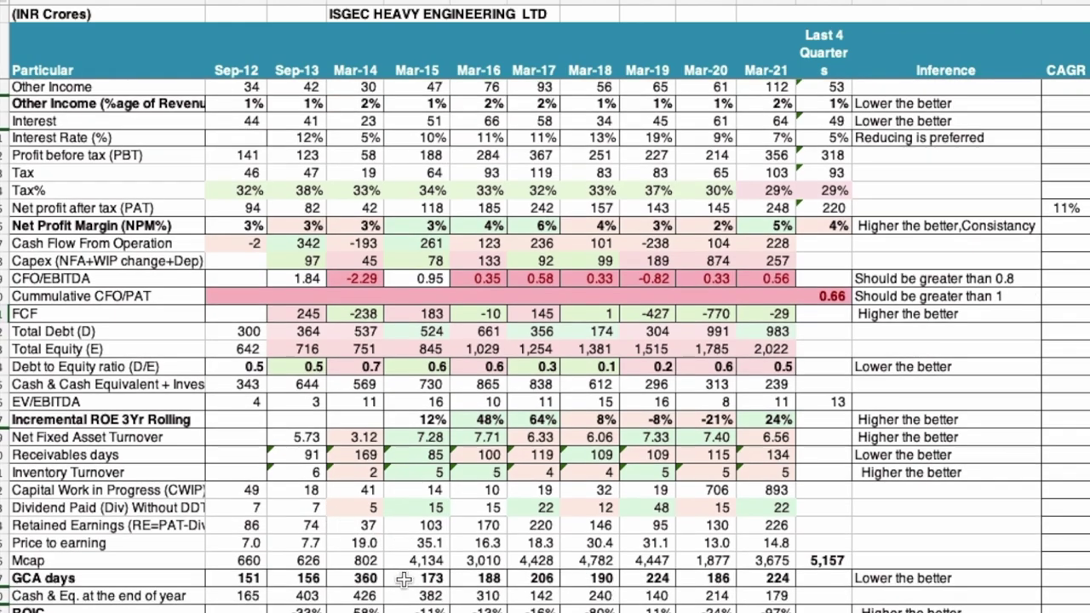
scroll(404, 580, "down", 3)
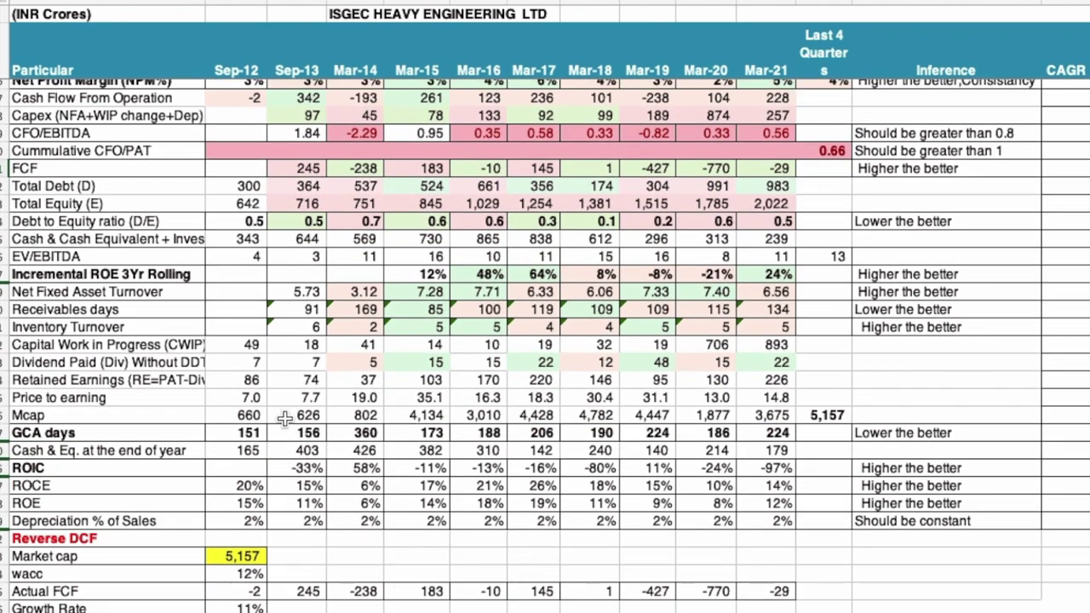
left_click(238, 361)
left_click(238, 361)
left_click_drag(238, 361, 760, 364)
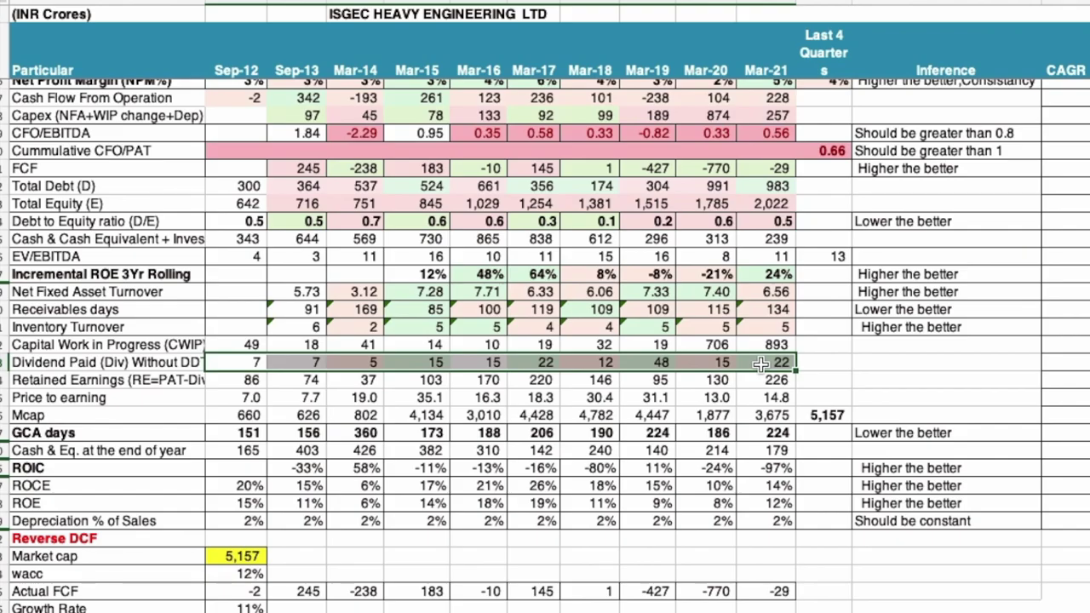
scroll(761, 364, "up", 5)
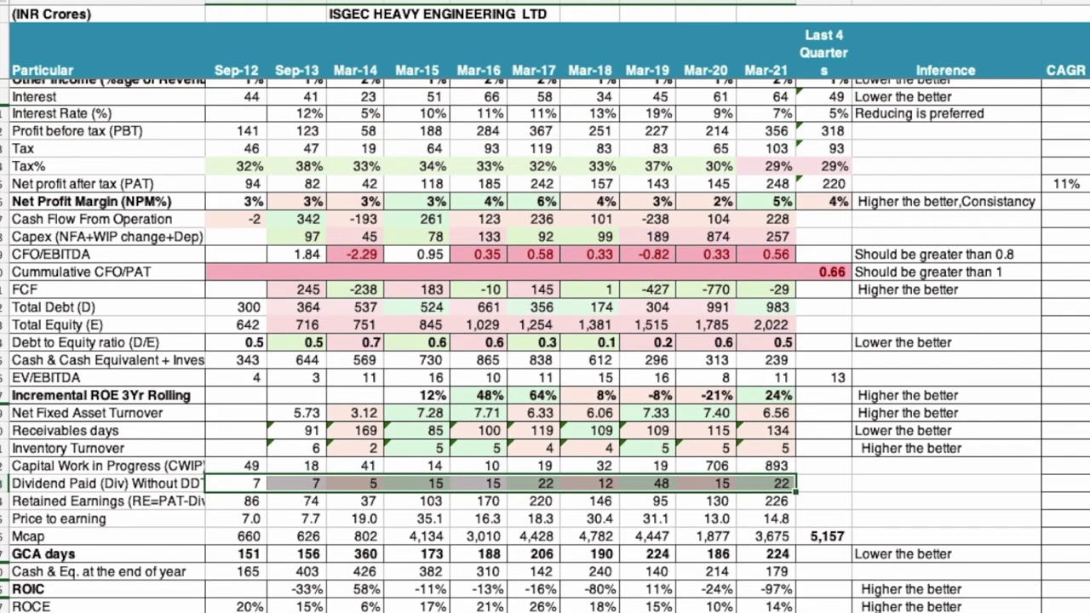